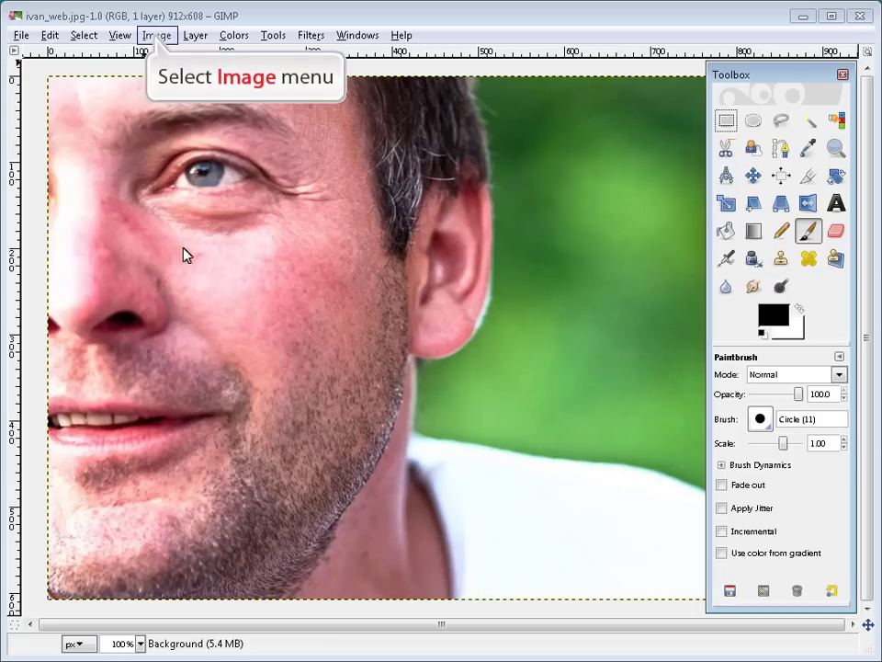
Scale the image to 600 pixels wide, letting the height follow to 400.
click(156, 35)
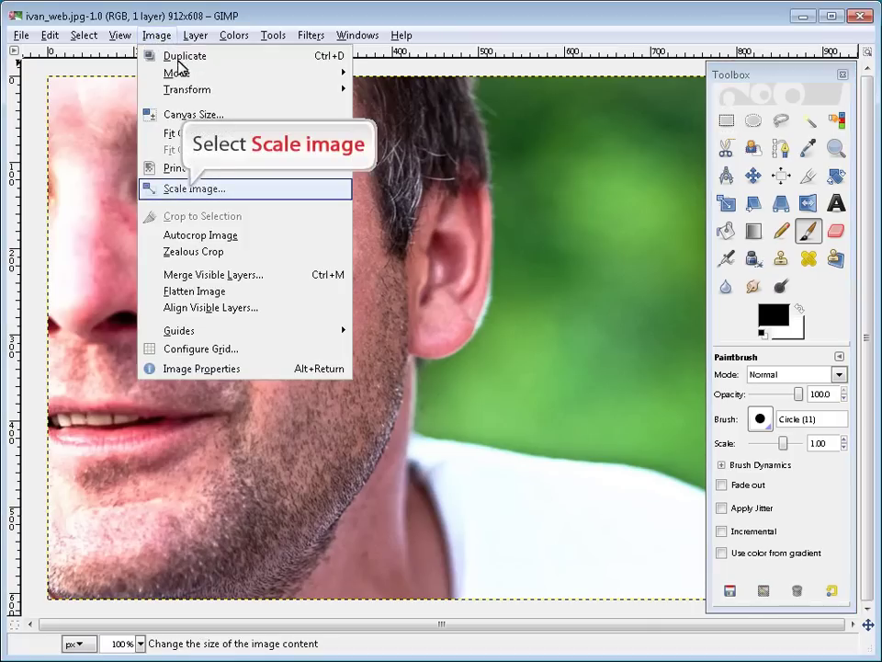
click(190, 188)
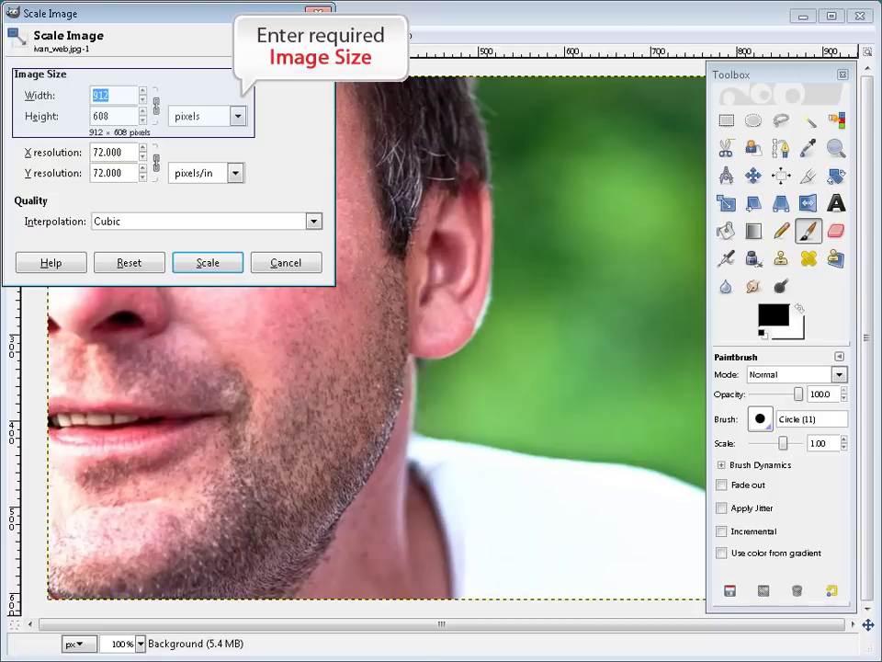
text(600)
key(Tab)
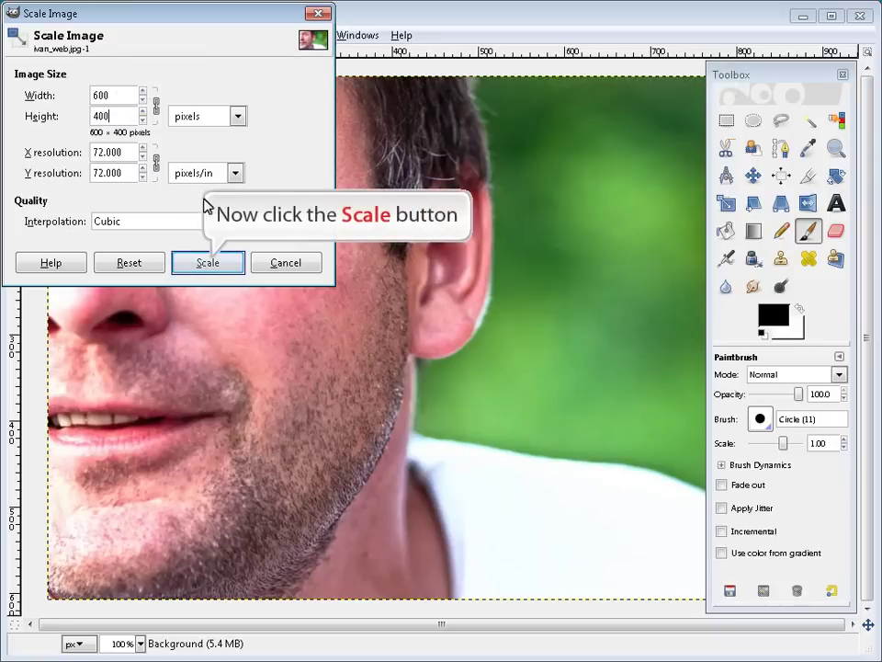
click(214, 261)
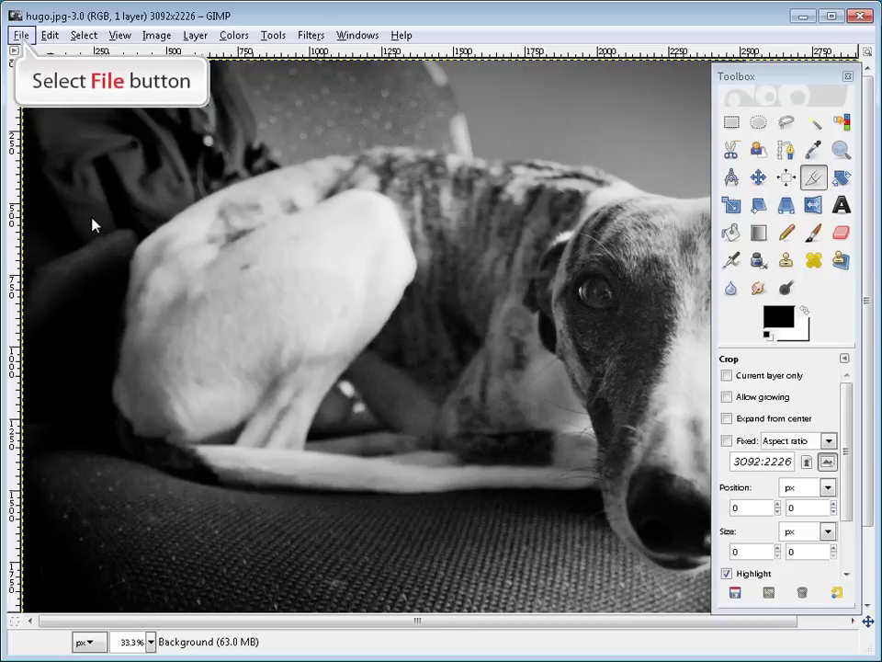
Save hugo.jpg to Downloads with JPEG image as the file type, reaching the JPEG options.
click(21, 37)
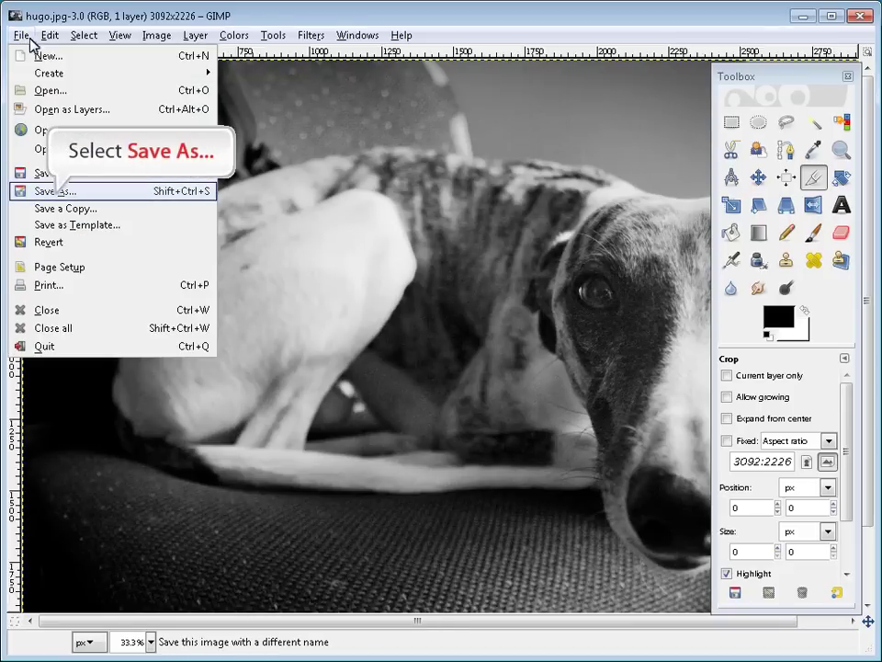
click(51, 196)
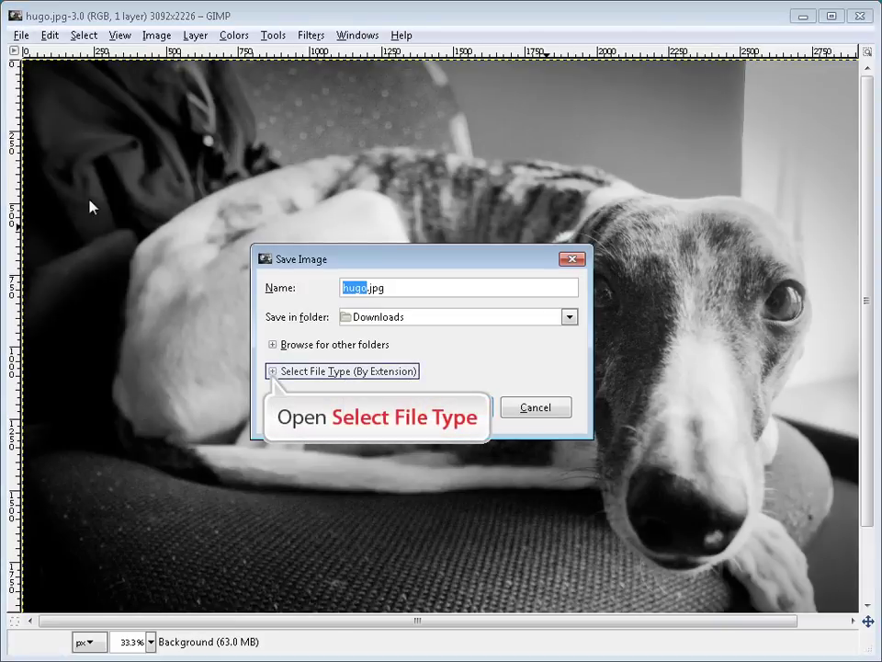
click(275, 371)
drag(569, 412, 554, 450)
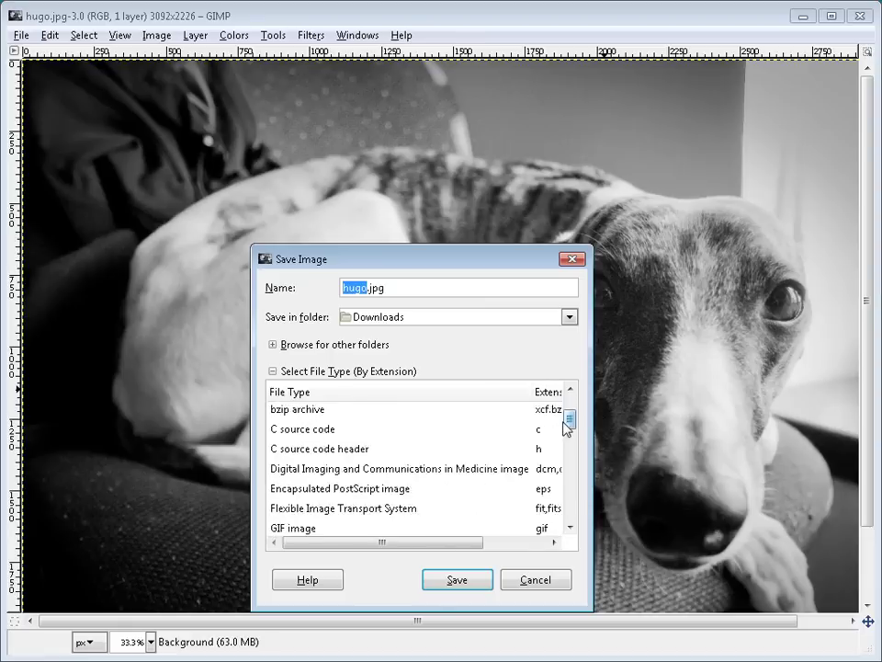
scroll(554, 451, down, 1)
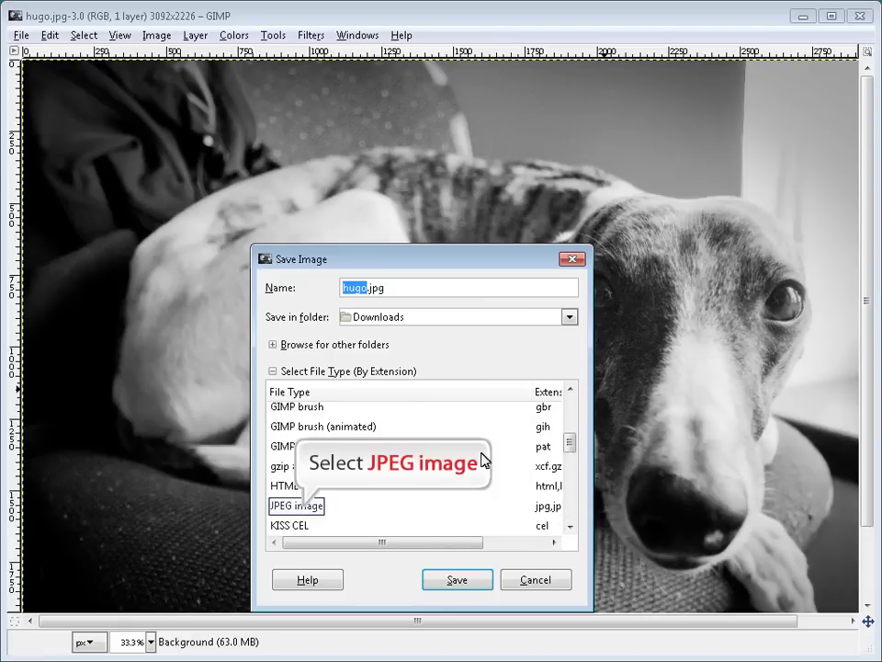
click(306, 508)
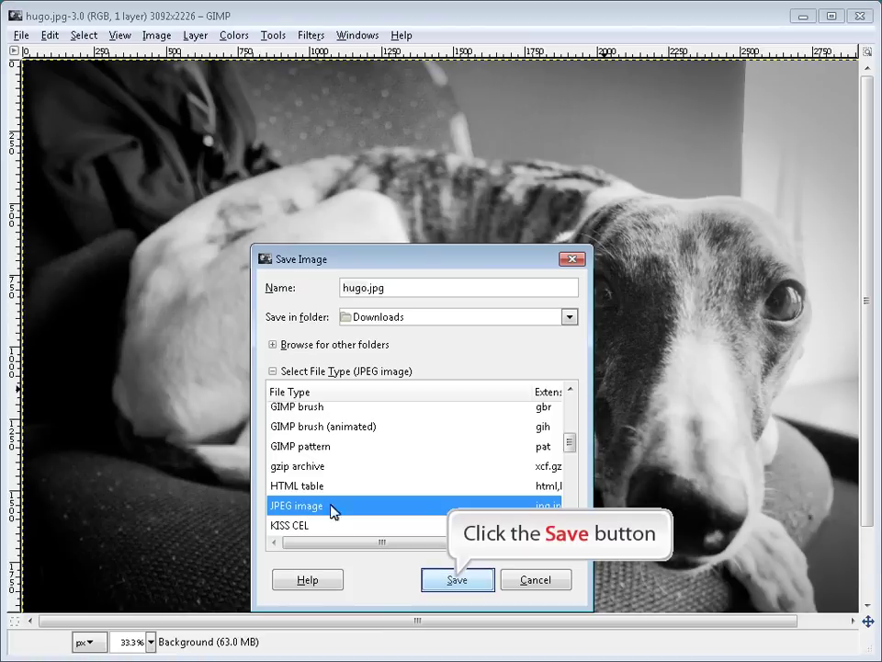
click(457, 578)
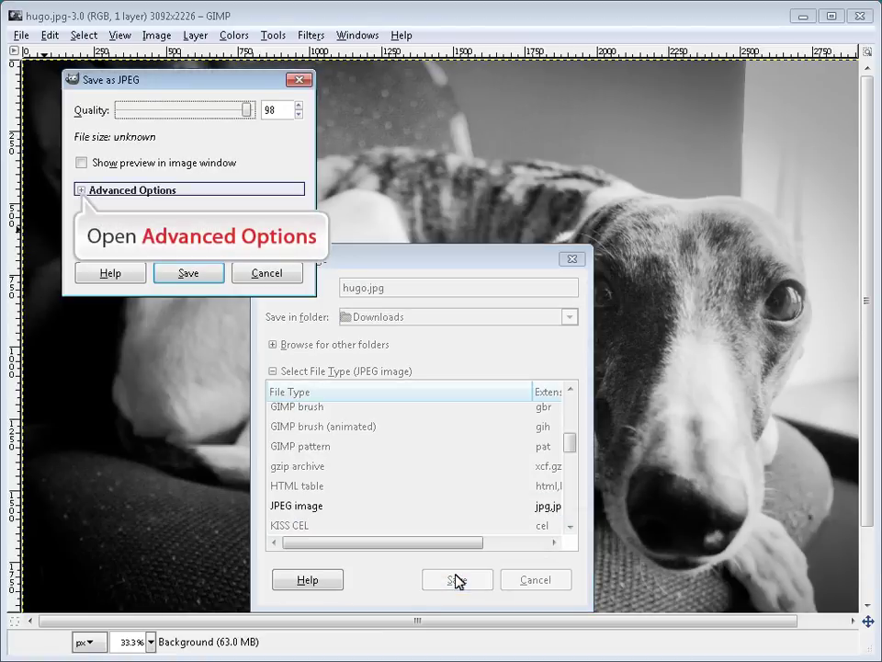
Preview the JPEG and save it at quality 75, about 880.6 kB.
click(81, 190)
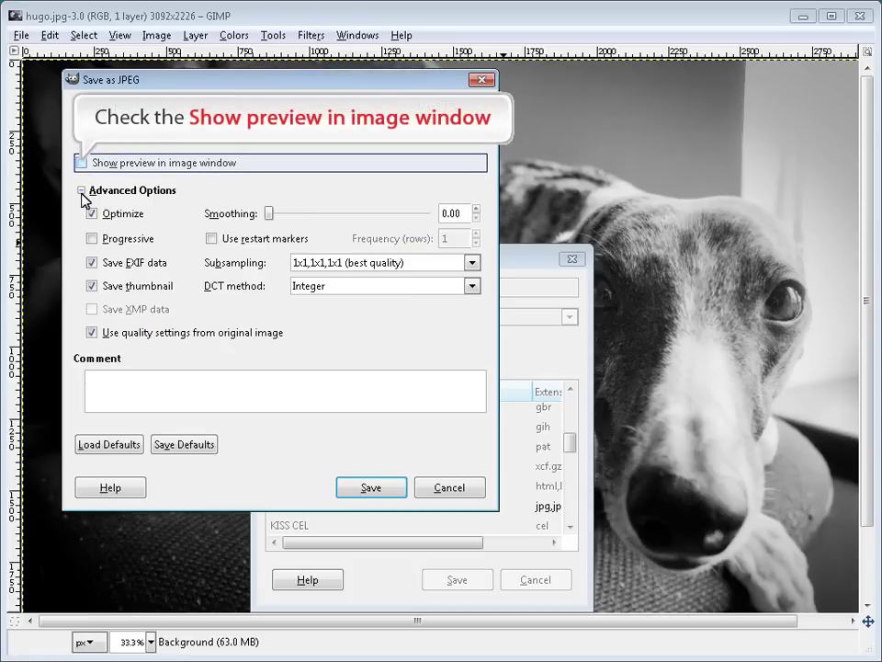
click(82, 162)
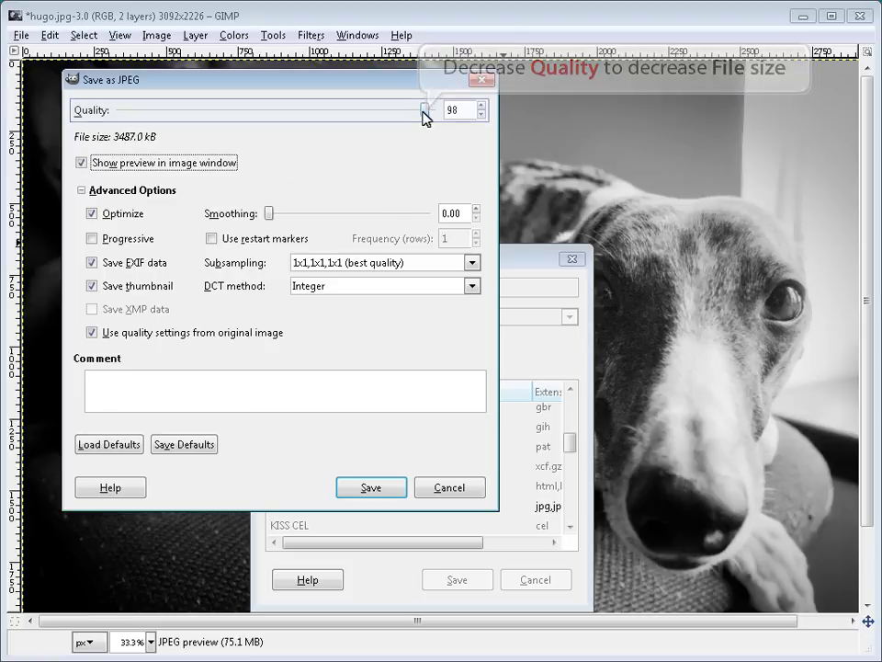
drag(423, 110, 351, 111)
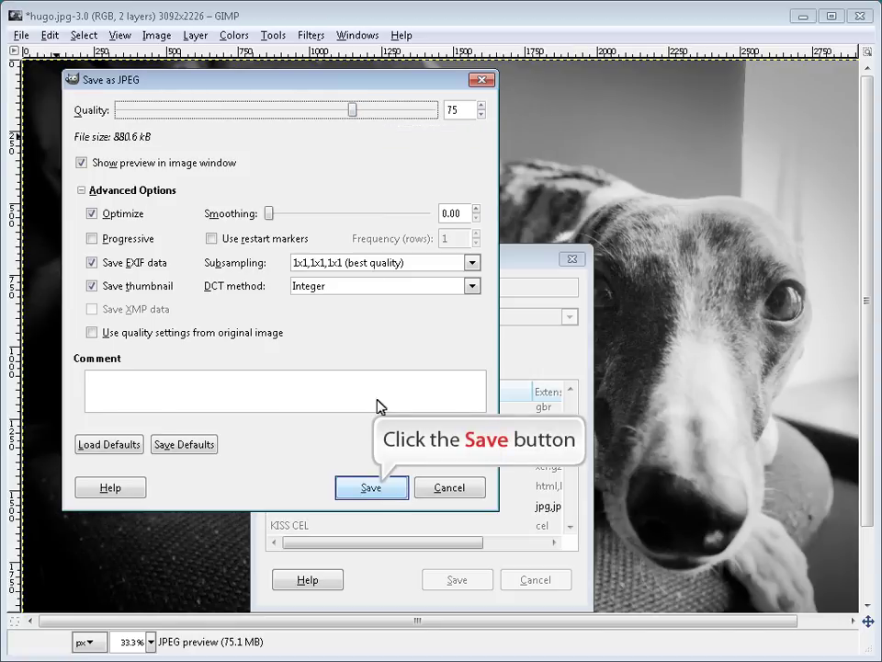
click(377, 489)
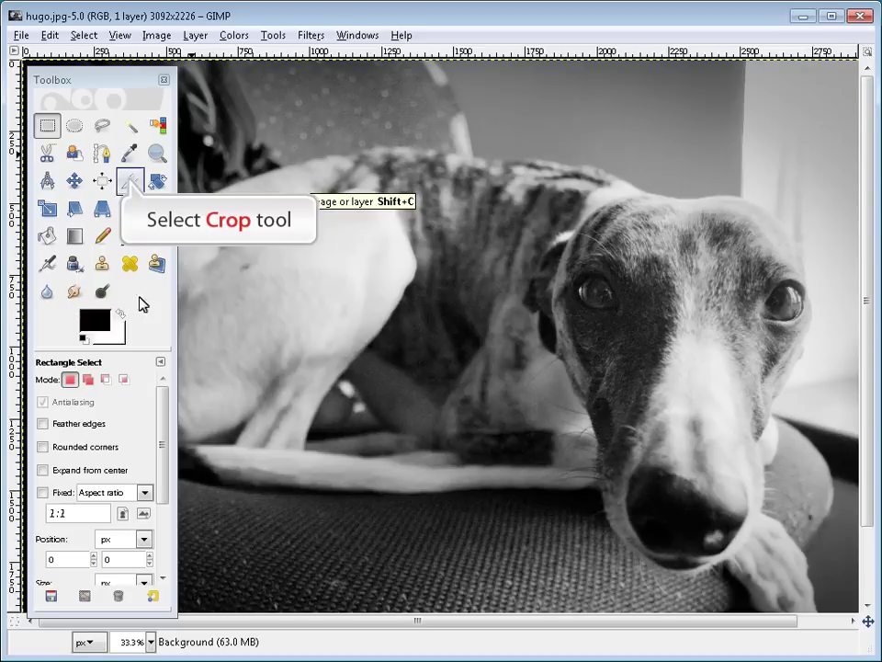
Crop the photo to a 1038×1422 rectangle around the dog's head.
click(129, 182)
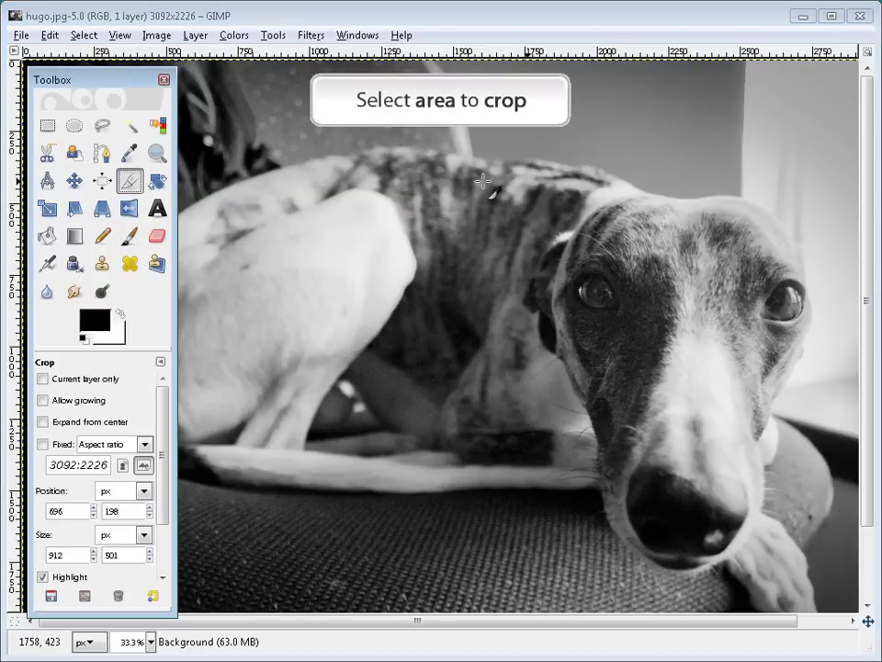
mouse_move(529, 182)
mouse_down()
mouse_move(795, 556)
mouse_move(803, 583)
mouse_move(825, 588)
mouse_up()
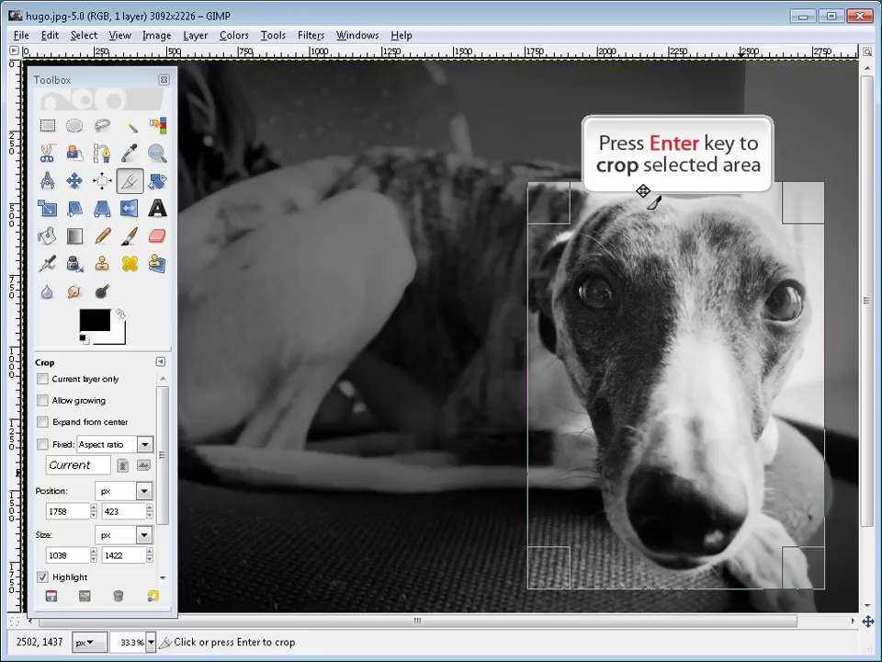
key(Return)
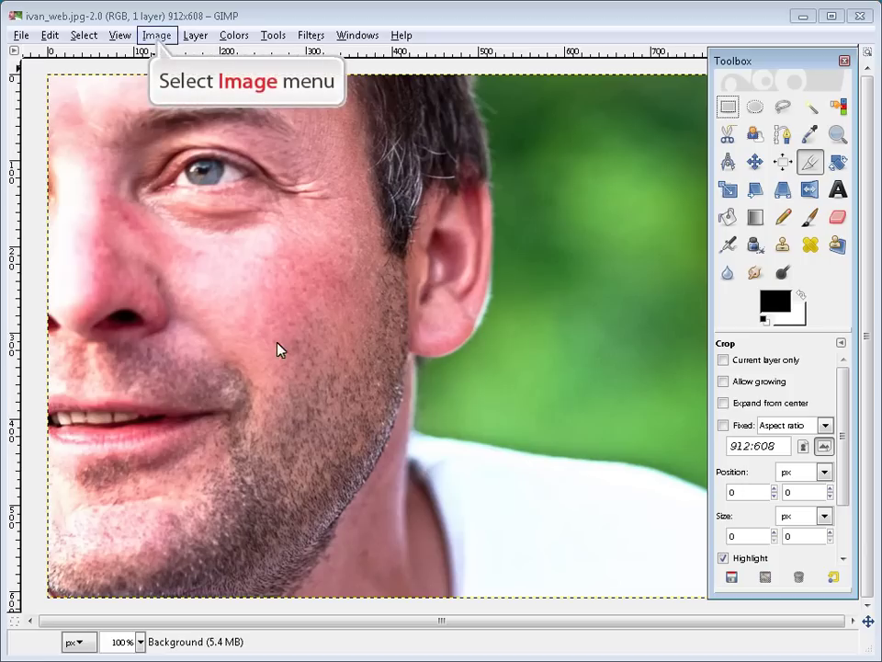
click(157, 38)
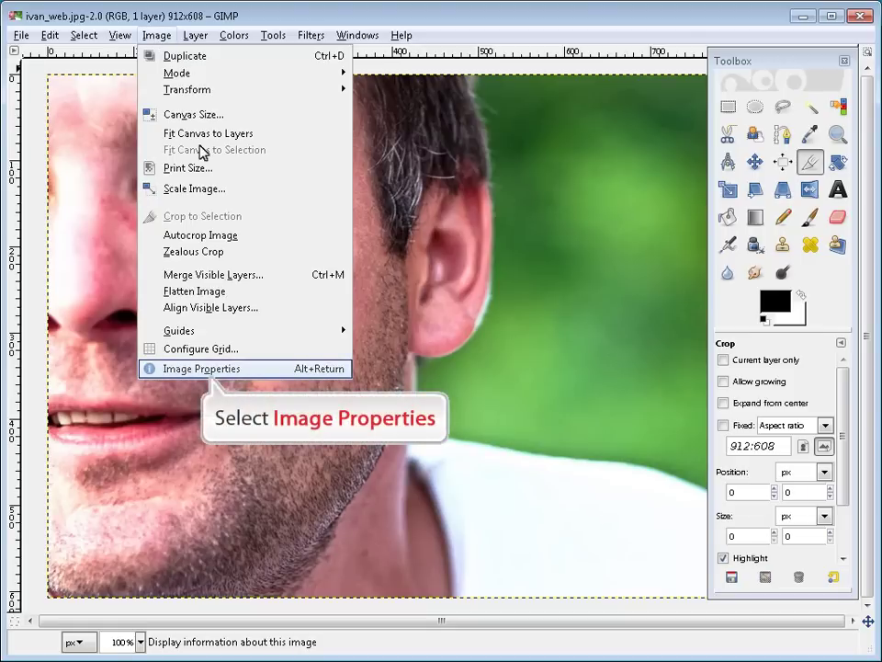
click(210, 368)
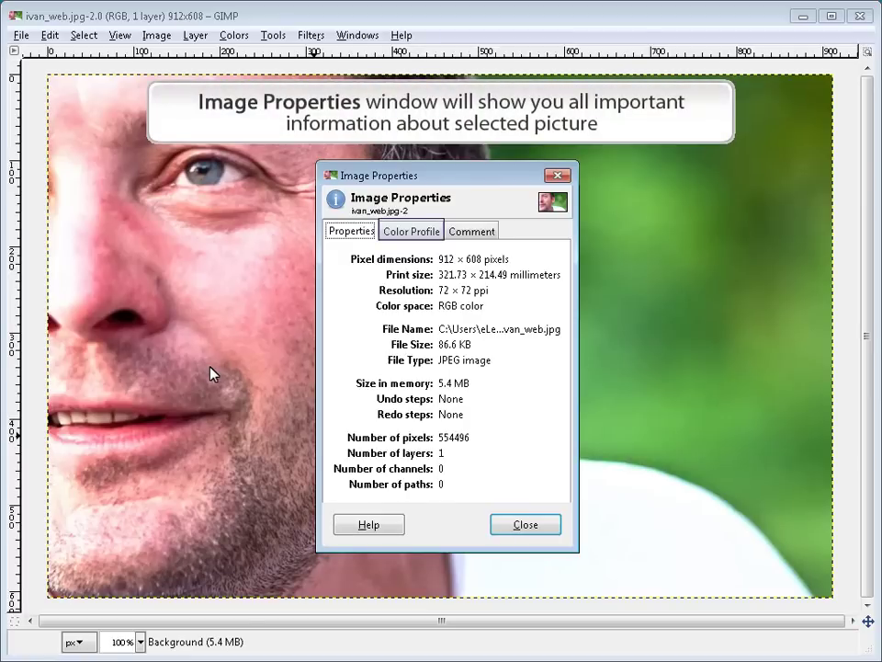
click(411, 232)
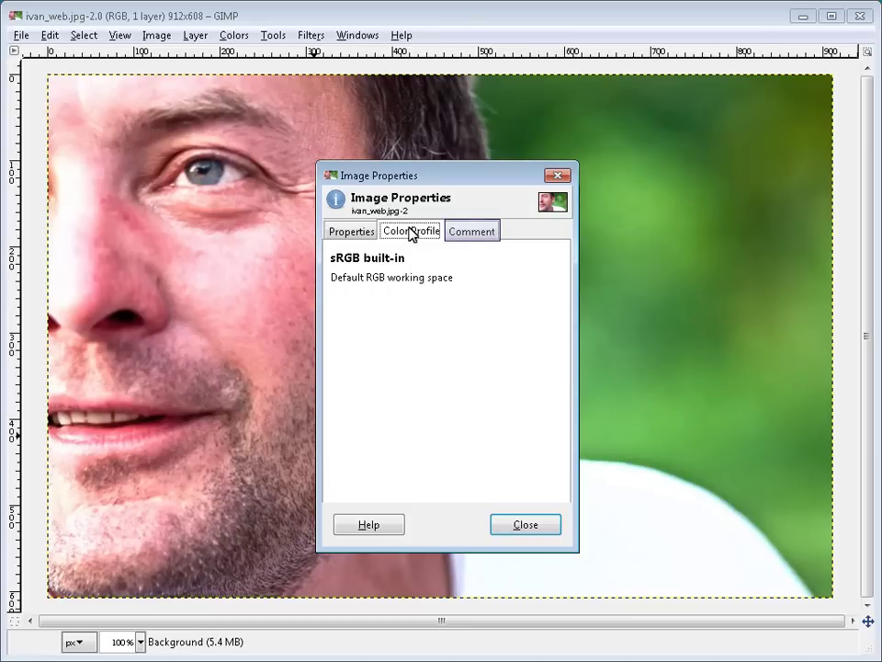
click(475, 230)
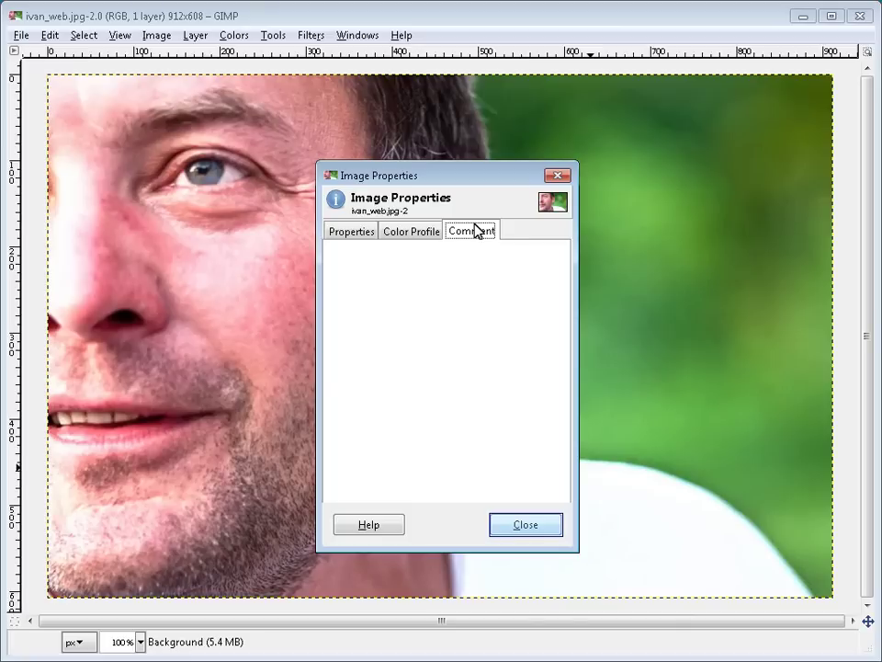
click(511, 530)
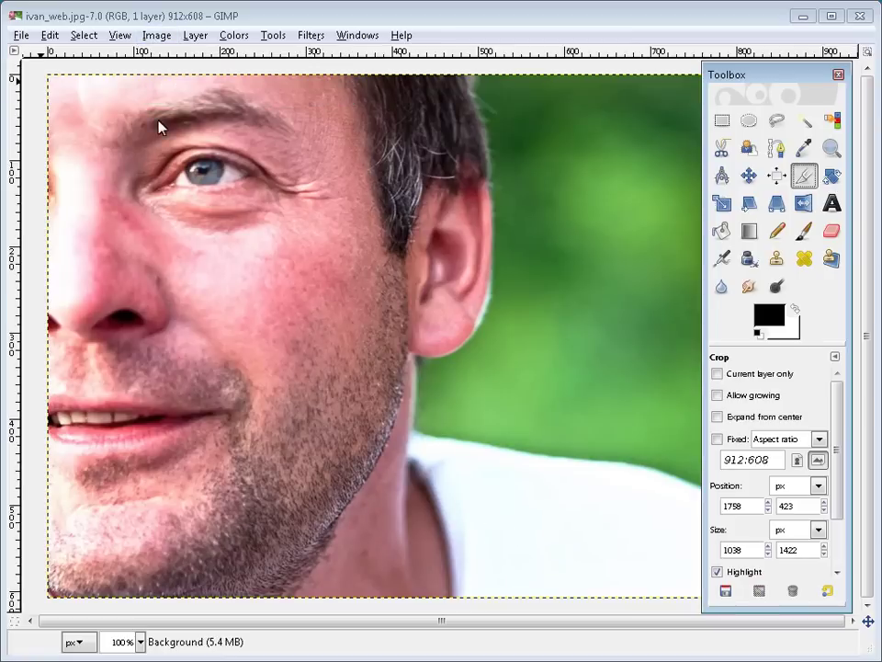
Change the image mode of ivan_web.jpg to Grayscale.
click(156, 37)
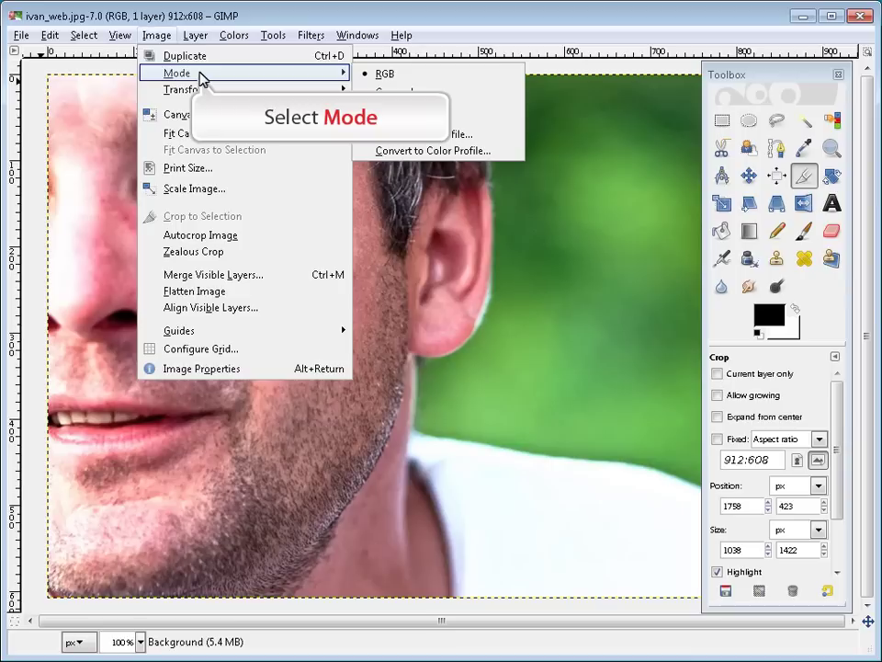
key(Right)
key(Down)
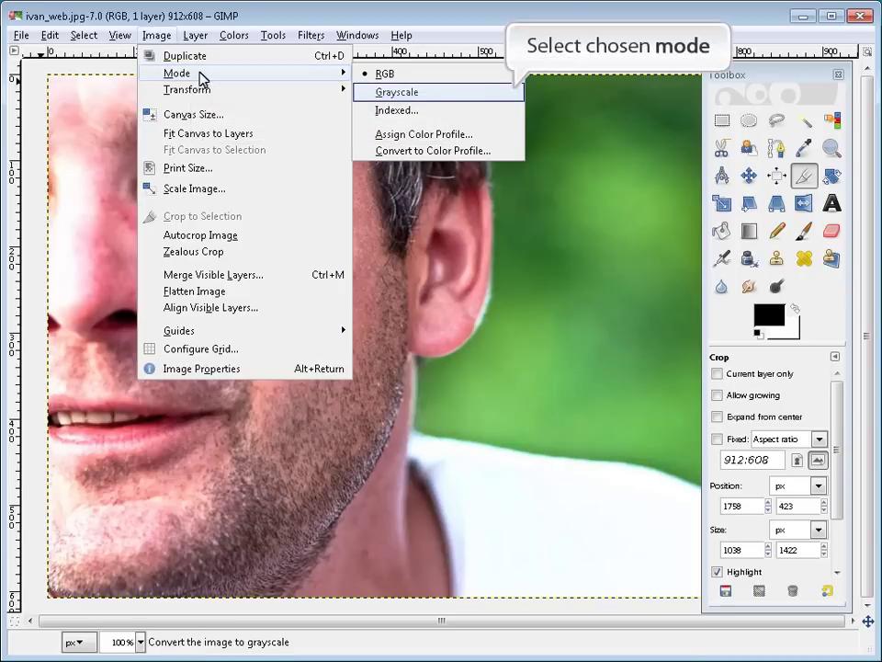
click(518, 91)
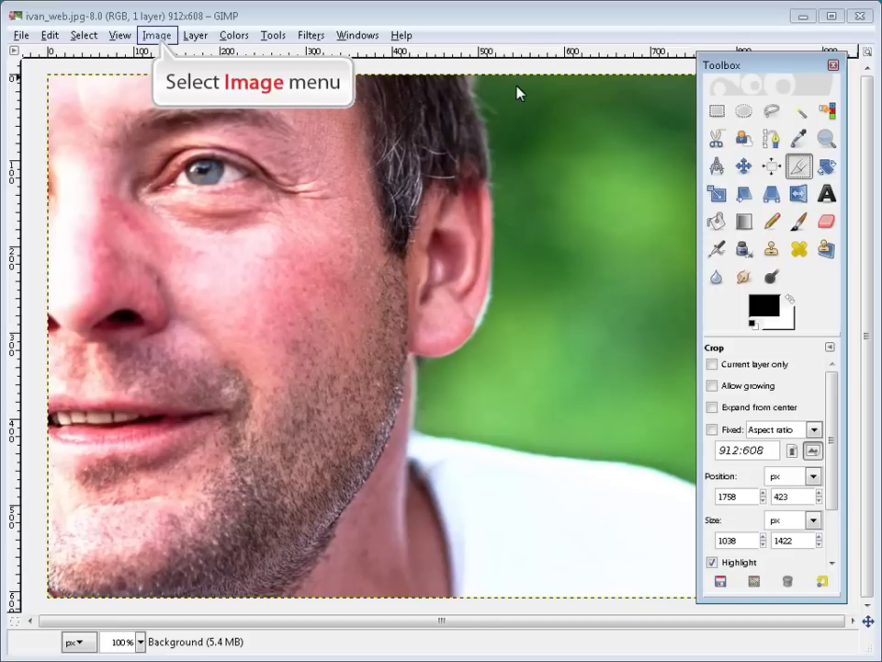
Mirror the portrait left to right with Flip Horizontally.
click(164, 43)
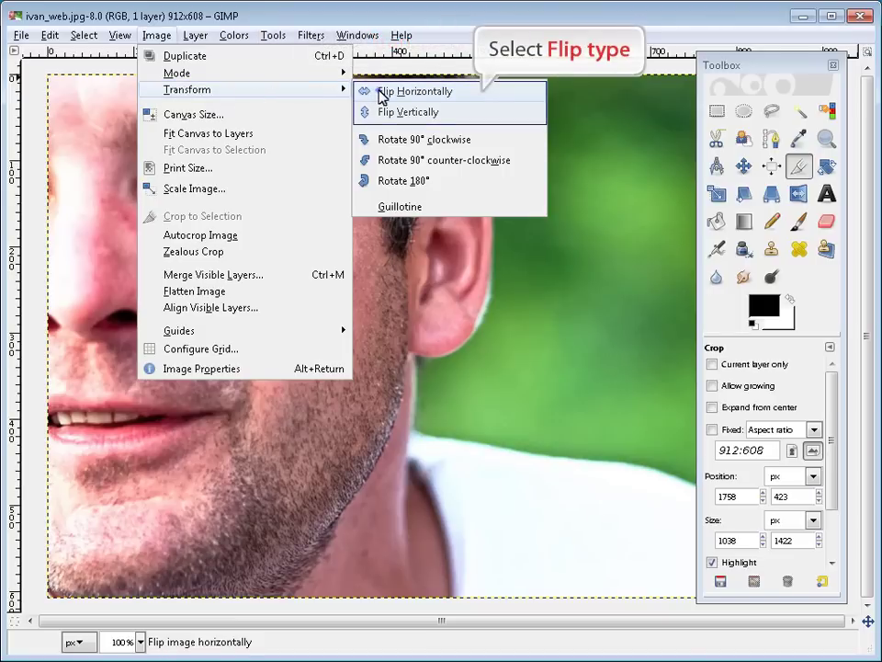
click(382, 93)
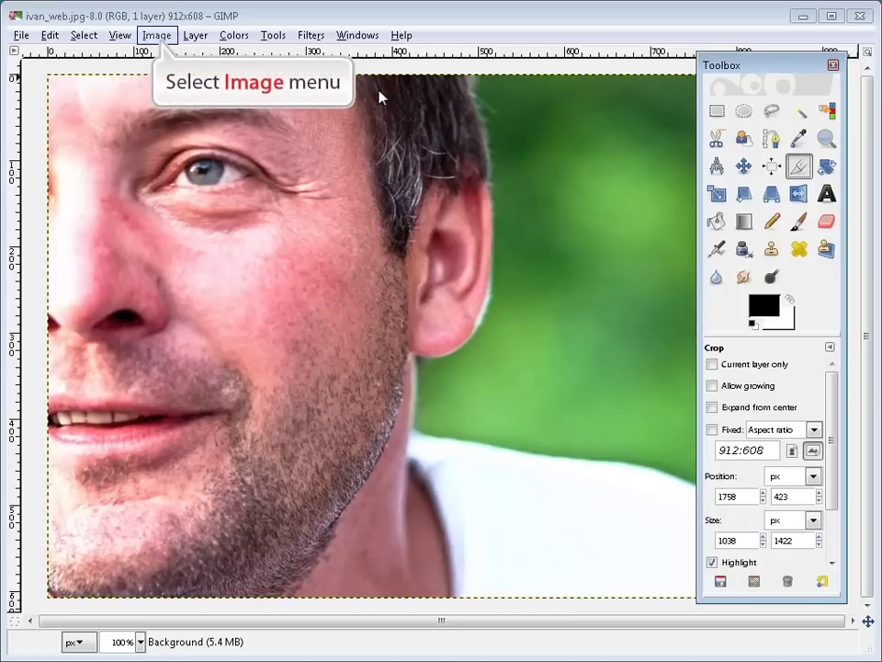
Rotate ivan_web.jpg 90° clockwise, making it 608×912 pixels.
click(163, 41)
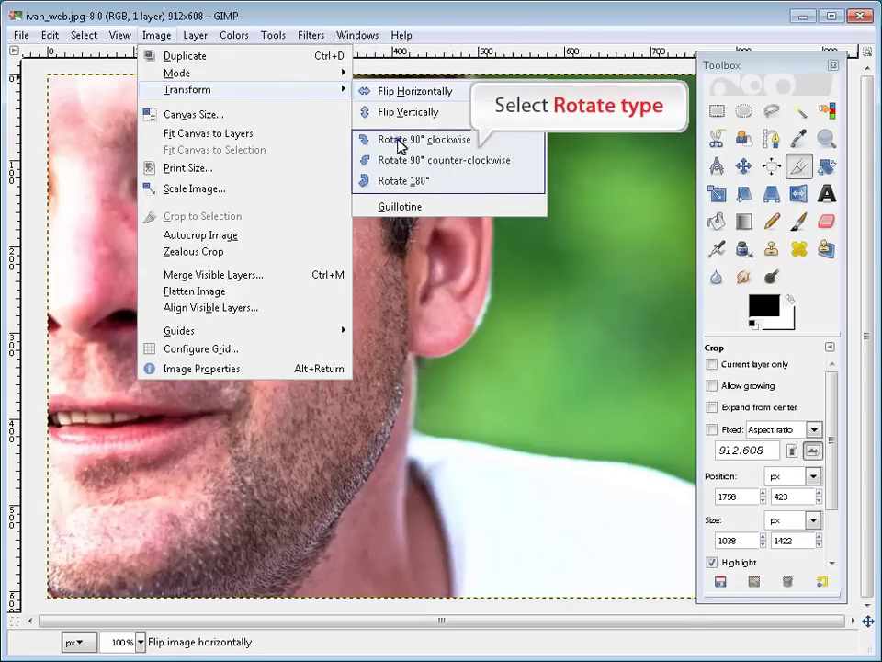
click(400, 145)
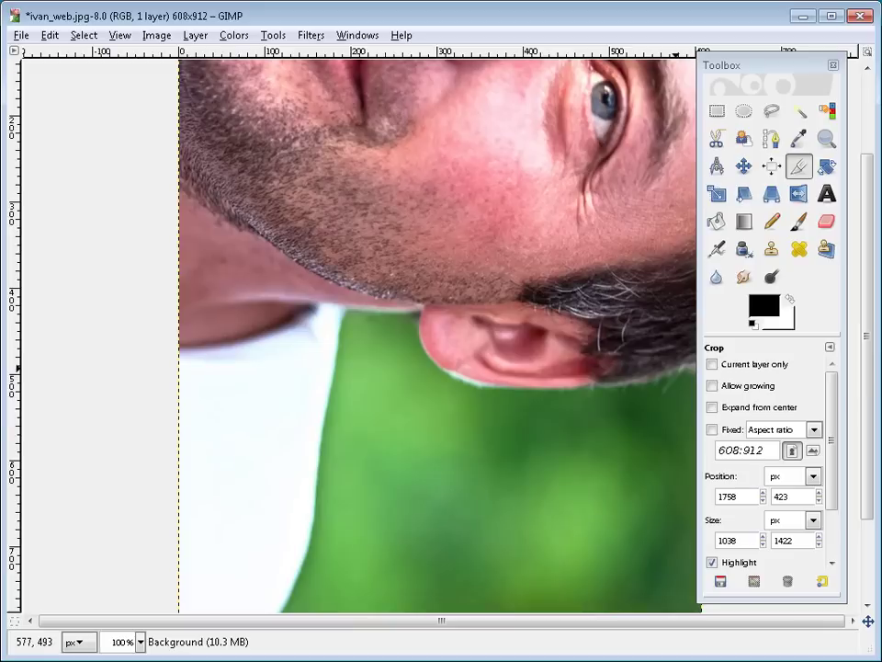